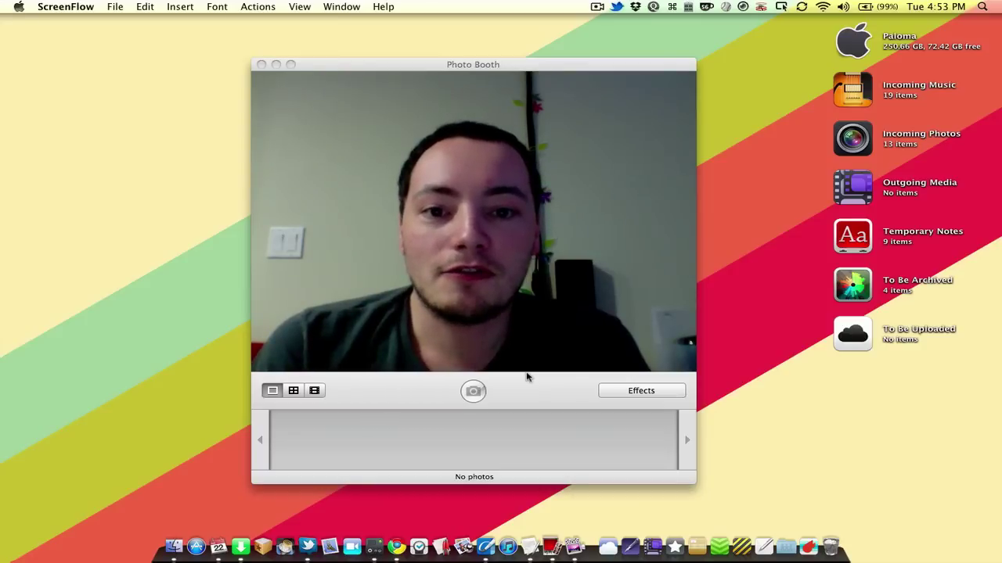
Step: Apply the Bulge effect to the camera image with slightly reduced strength and take a photo
click(607, 416)
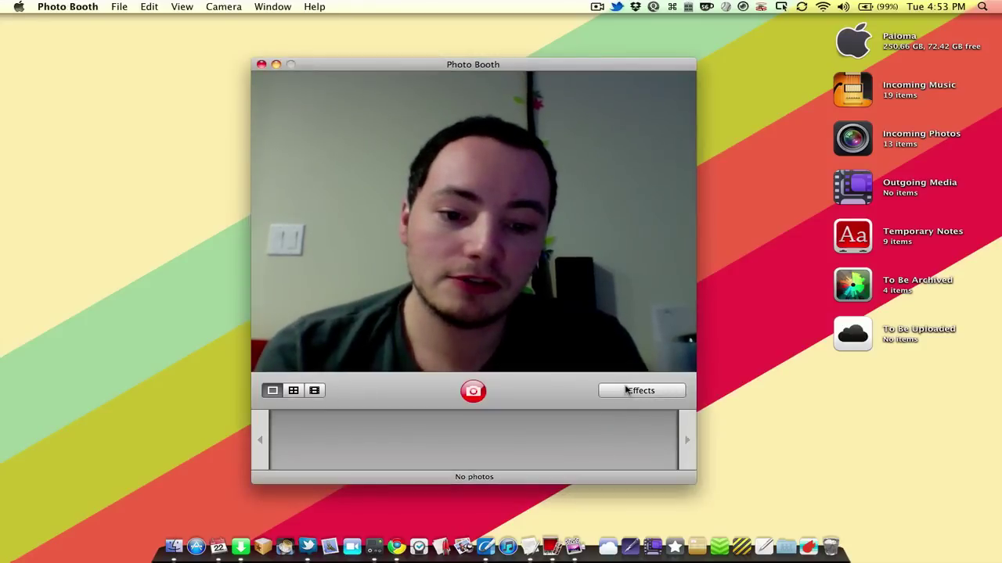
click(626, 390)
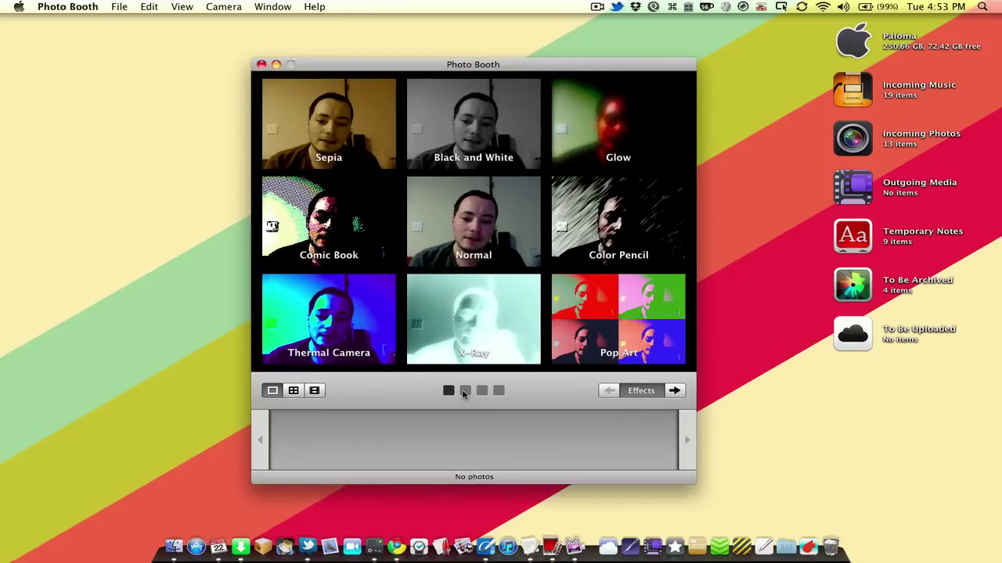
click(464, 390)
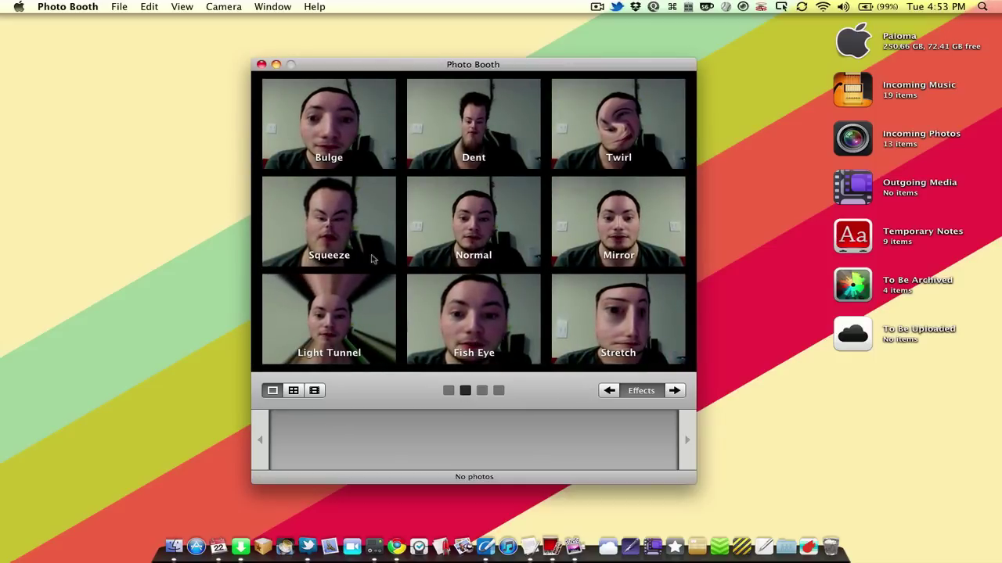
click(345, 161)
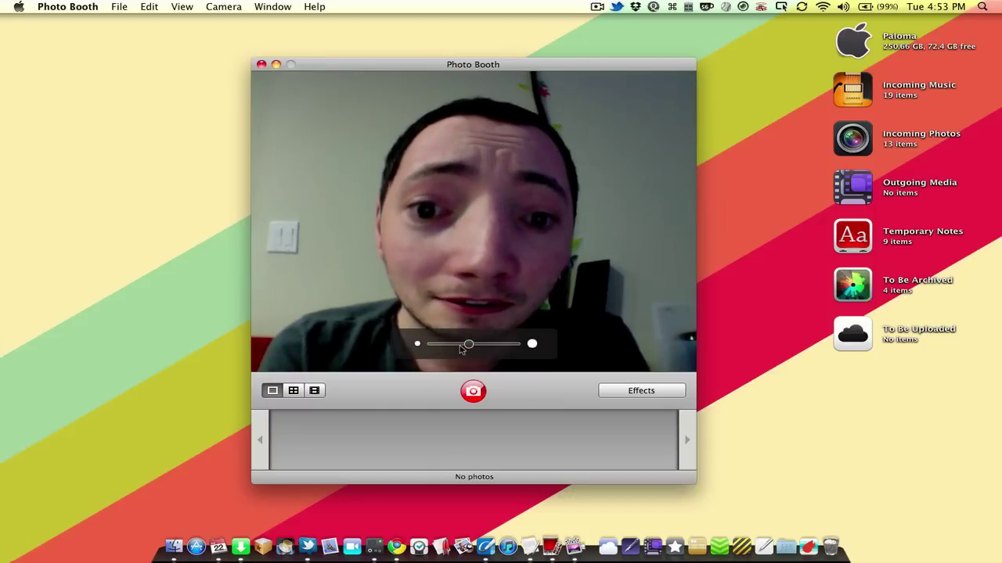
drag(467, 349, 458, 349)
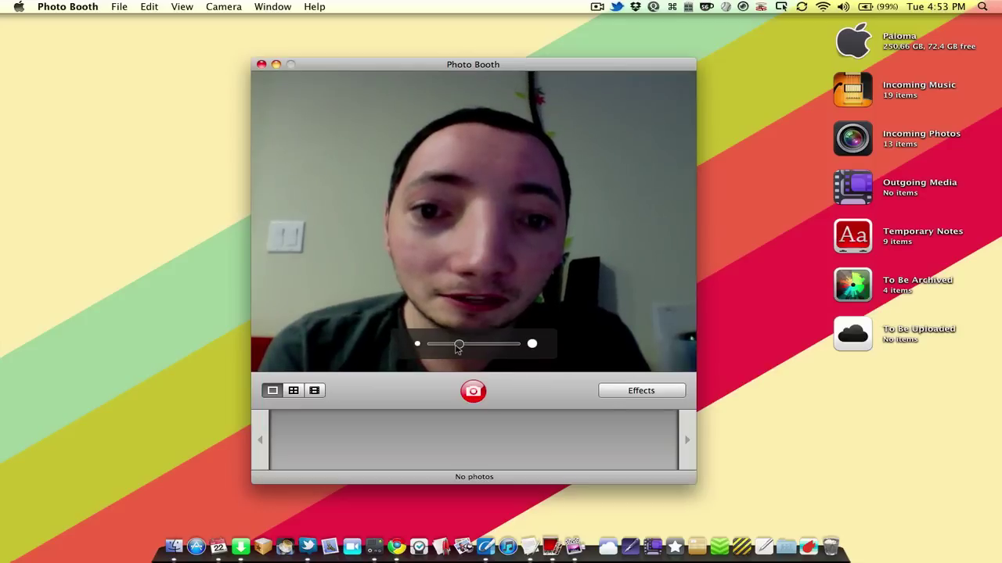
click(472, 393)
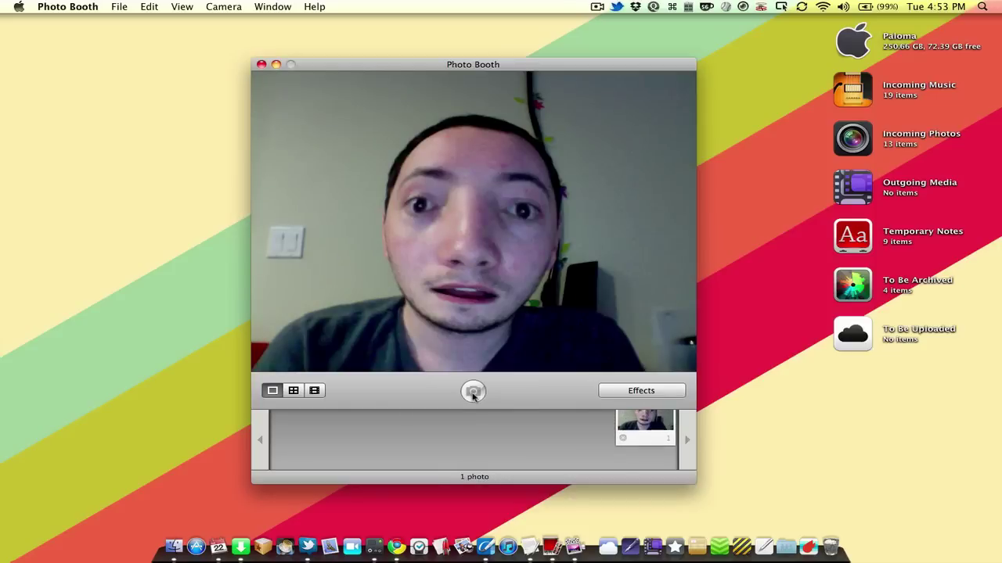
Step: Open the captured photo in Photoshop in an enlarged window and load it into the Liquify filter
drag(641, 444, 487, 548)
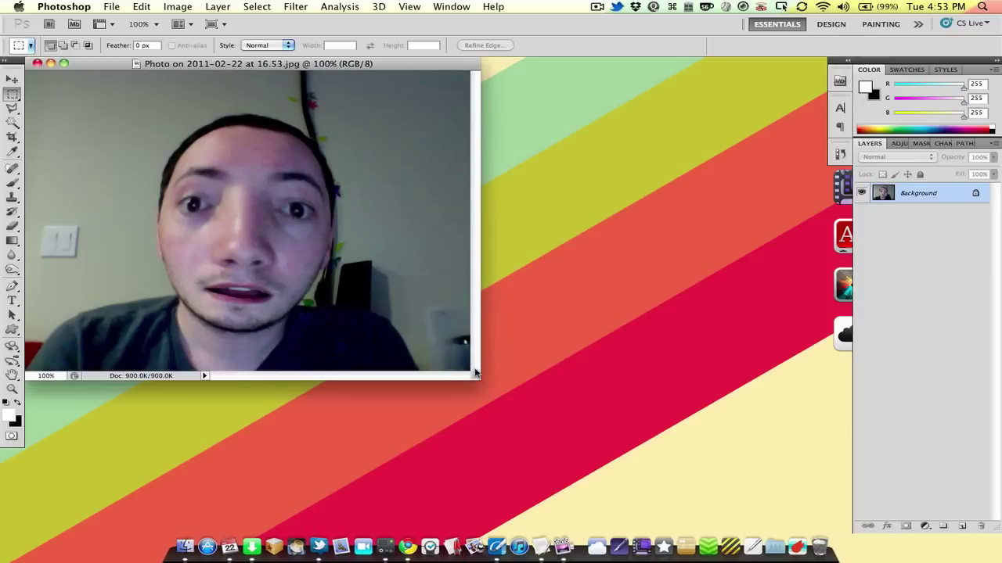
drag(479, 376, 790, 472)
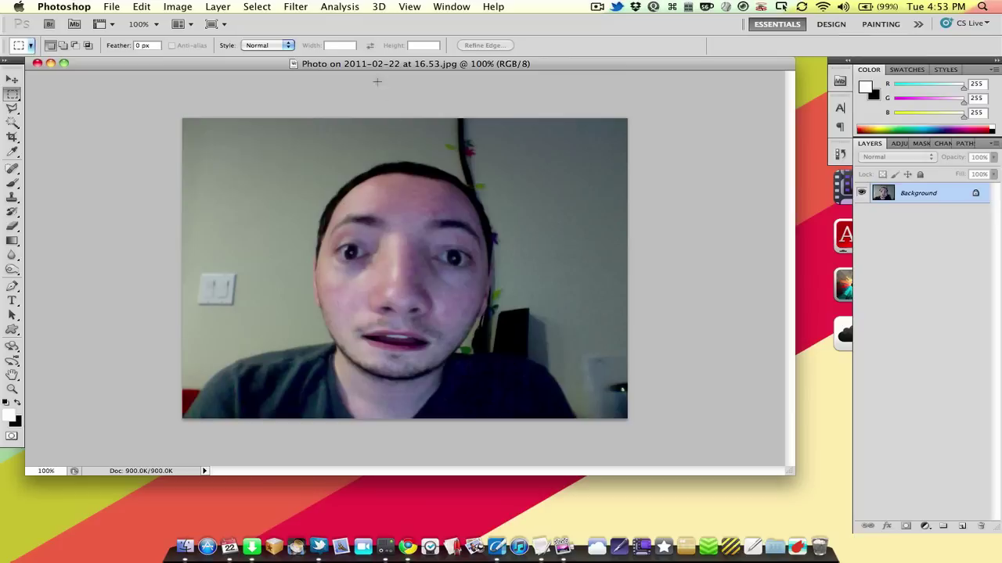
click(331, 10)
mouse_move(305, 8)
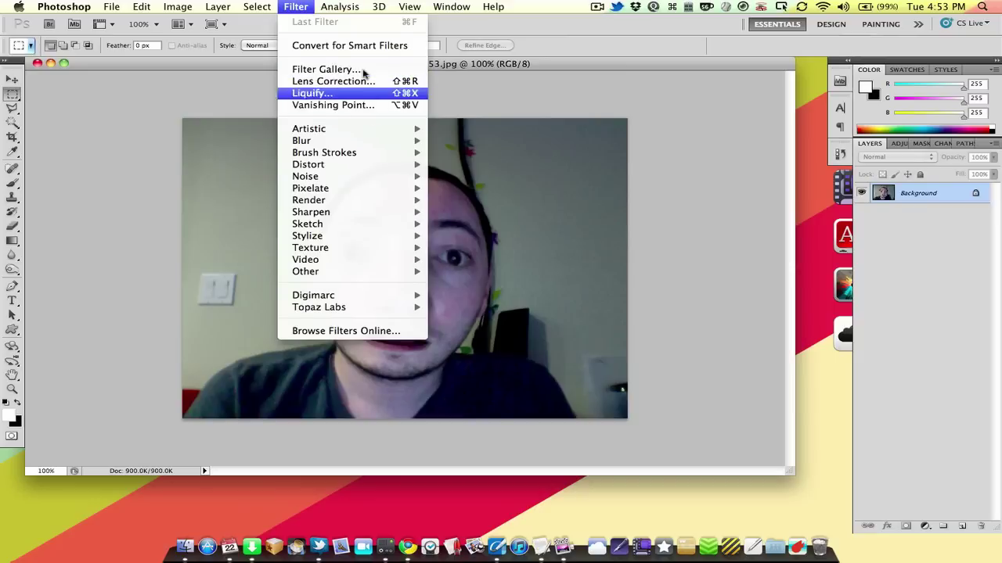
click(363, 94)
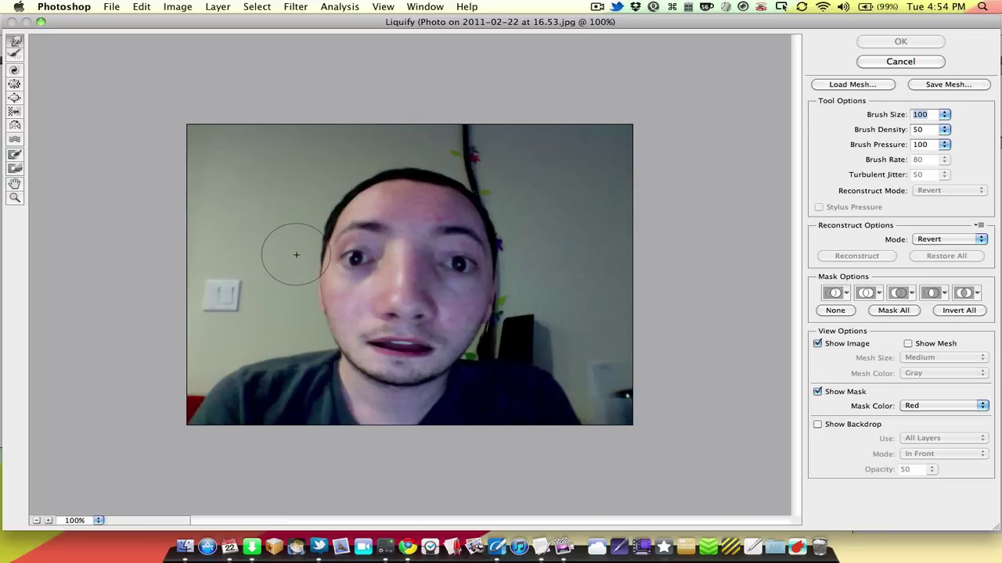
Step: Push both sides of the face inward along the cheeks with the Forward Warp tool at brush size 100
mouse_move(296, 254)
mouse_down()
mouse_move(310, 257)
mouse_move(316, 286)
mouse_up()
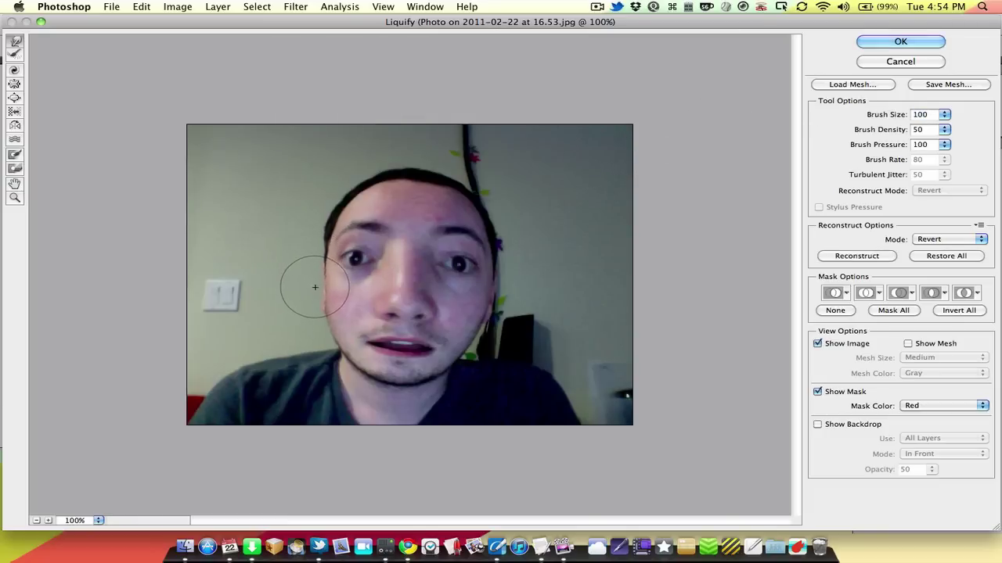
drag(318, 324, 330, 321)
mouse_move(509, 236)
mouse_down()
mouse_move(504, 267)
mouse_move(489, 312)
mouse_up()
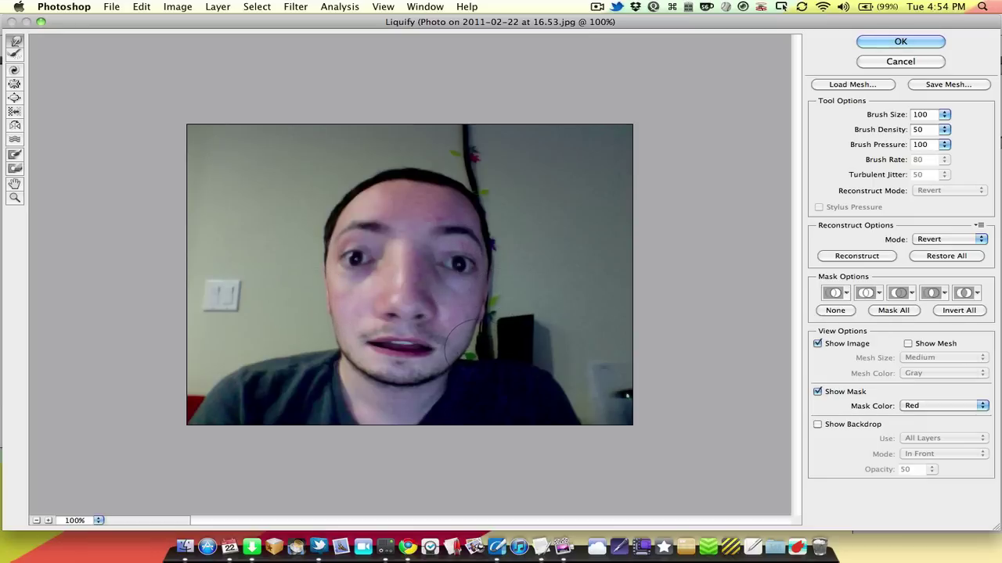
Step: Narrow the bulged nose and its bridge with short Forward Warp strokes, using undo to check the changes
mouse_move(374, 307)
mouse_down()
mouse_move(435, 323)
mouse_move(403, 319)
mouse_up()
key(super+z)
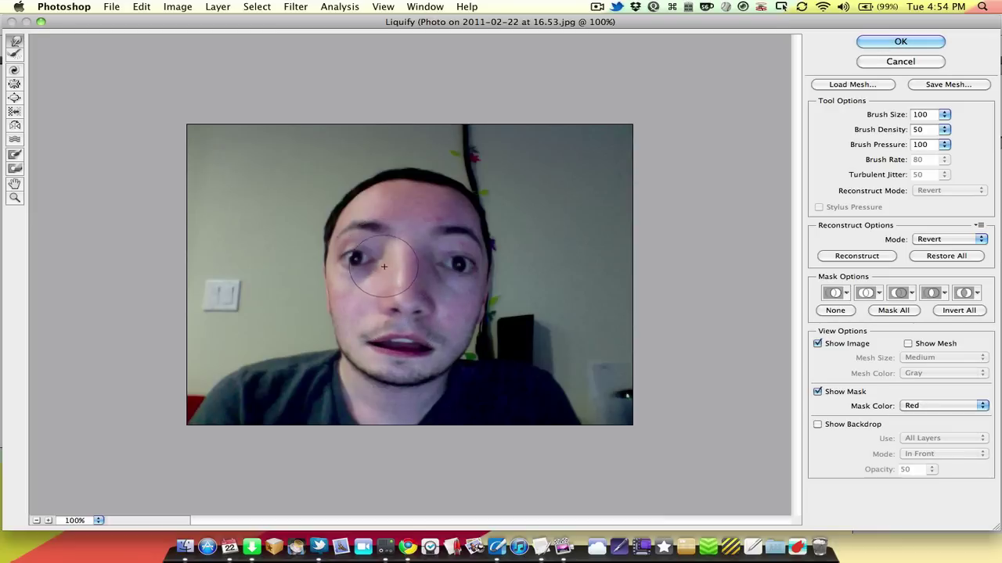
drag(383, 267, 403, 286)
key(super+z)
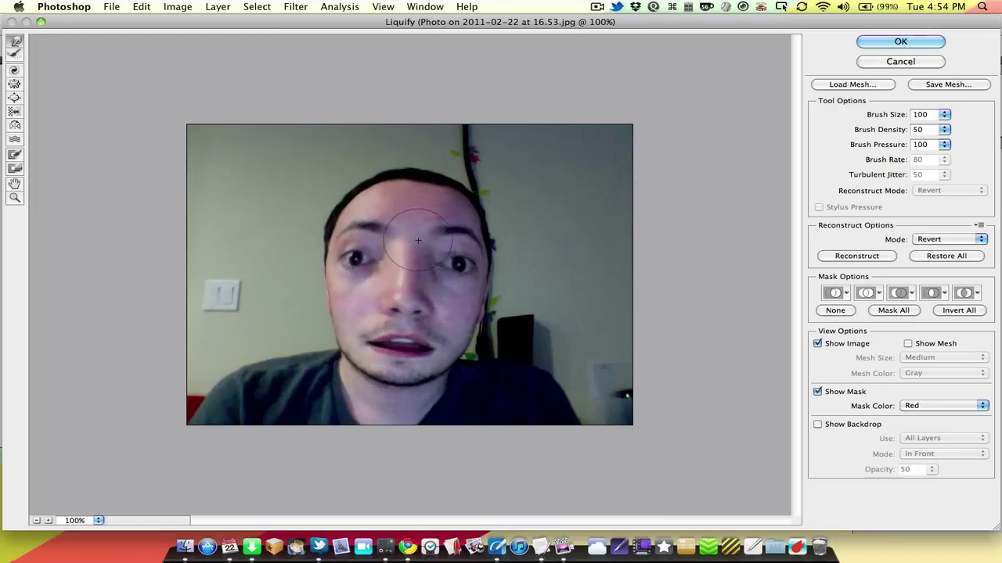
drag(418, 240, 415, 258)
key(super+z)
key(super+z)
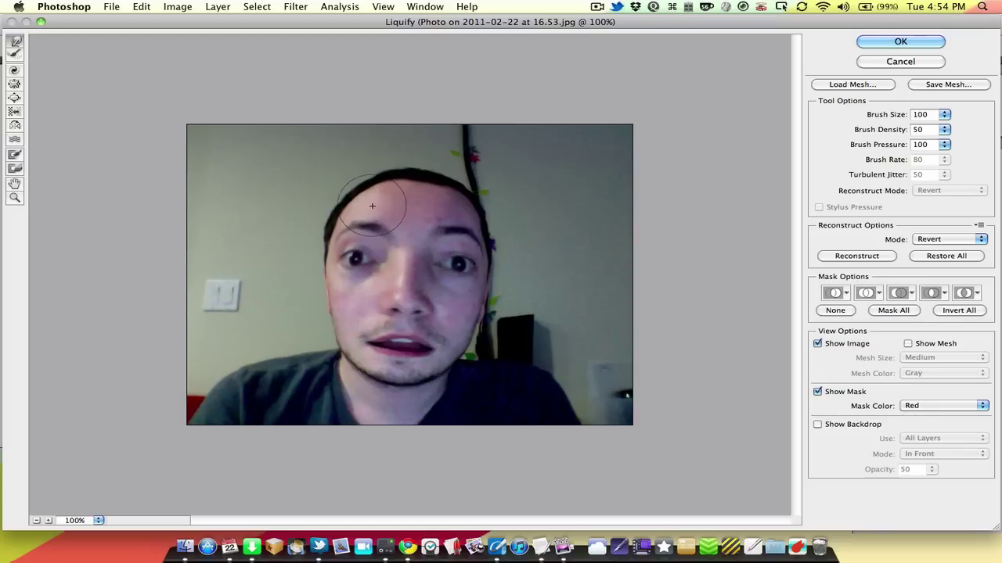
Step: Warp the forehead and eyebrow area so the raised eyebrows sit lower above the eyes
mouse_move(372, 205)
mouse_down()
mouse_move(353, 238)
mouse_move(365, 236)
mouse_move(342, 244)
mouse_move(349, 224)
mouse_move(386, 225)
mouse_move(387, 234)
mouse_move(450, 228)
mouse_up()
key(super+z)
key(super+z)
key(super+z)
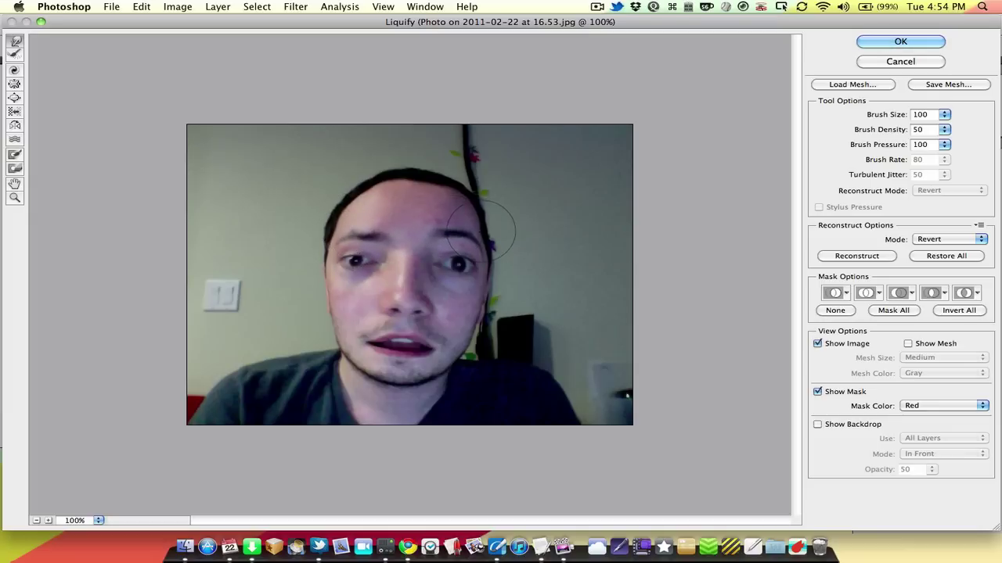
key(super+z)
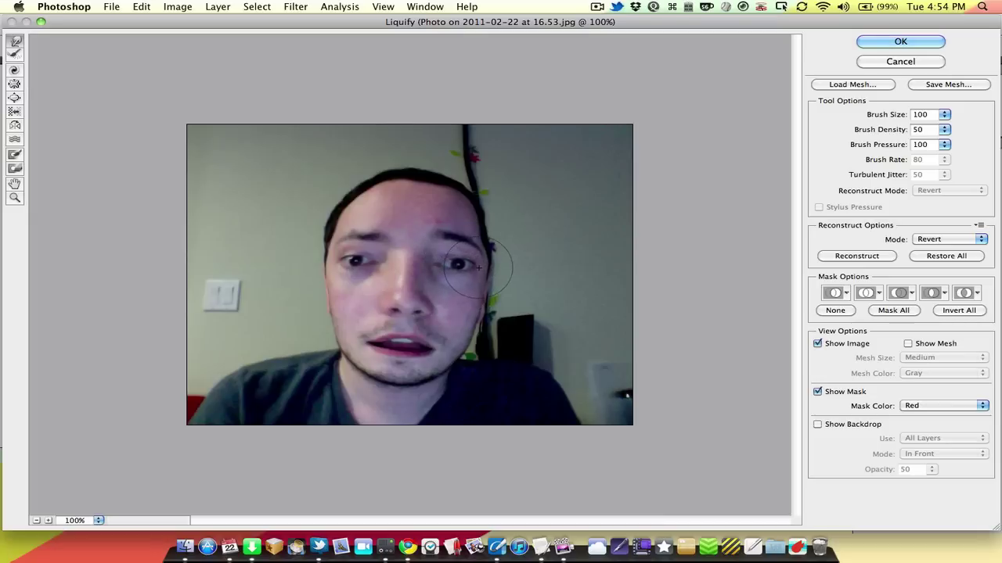
Step: Nudge both eyes slightly closer to the nose with small warp strokes, checking them with undo
drag(435, 266, 415, 270)
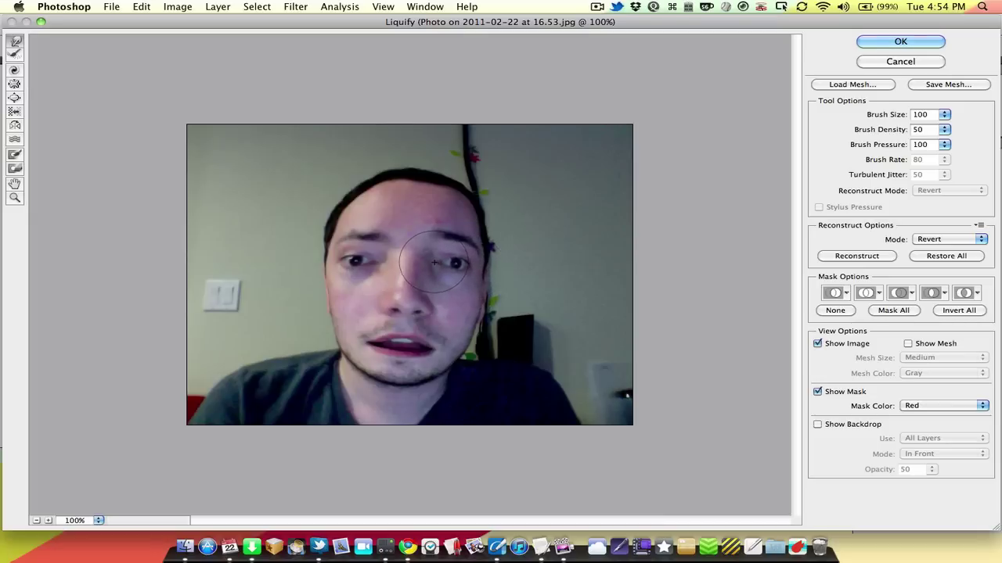
key(super+z)
drag(335, 264, 320, 252)
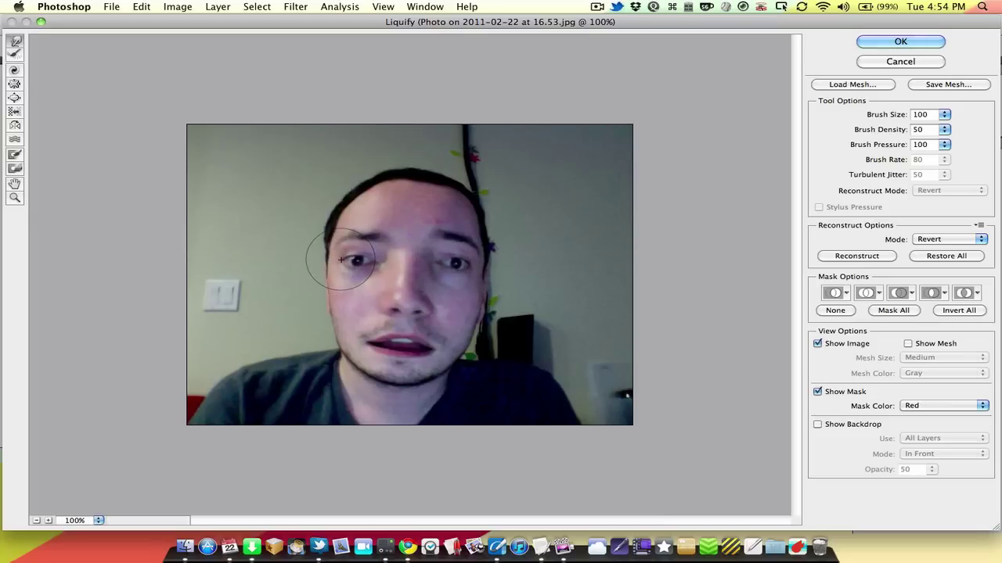
key(super+z)
mouse_move(389, 268)
mouse_down()
mouse_move(407, 274)
mouse_move(373, 304)
mouse_up()
key(super+z)
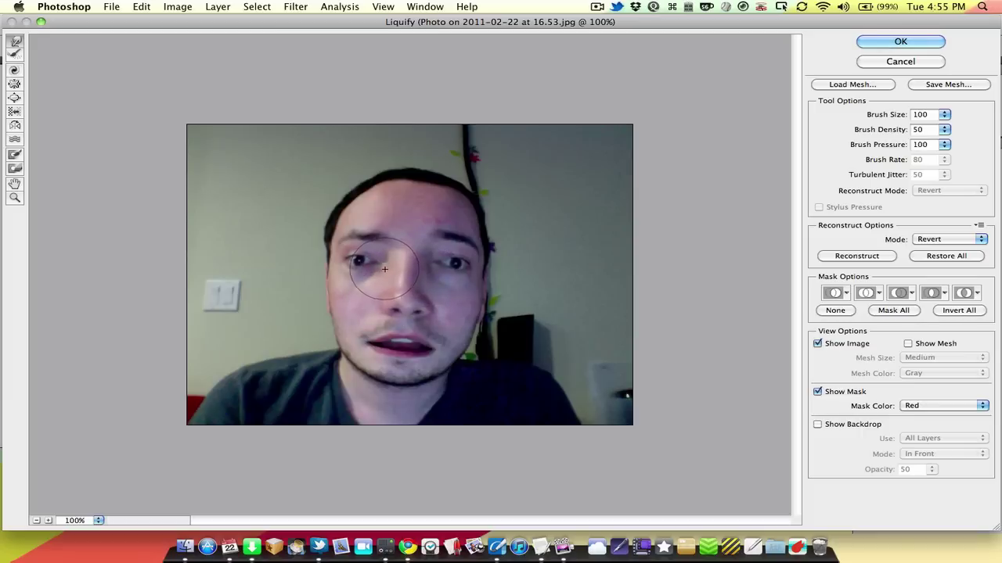
key(super+z)
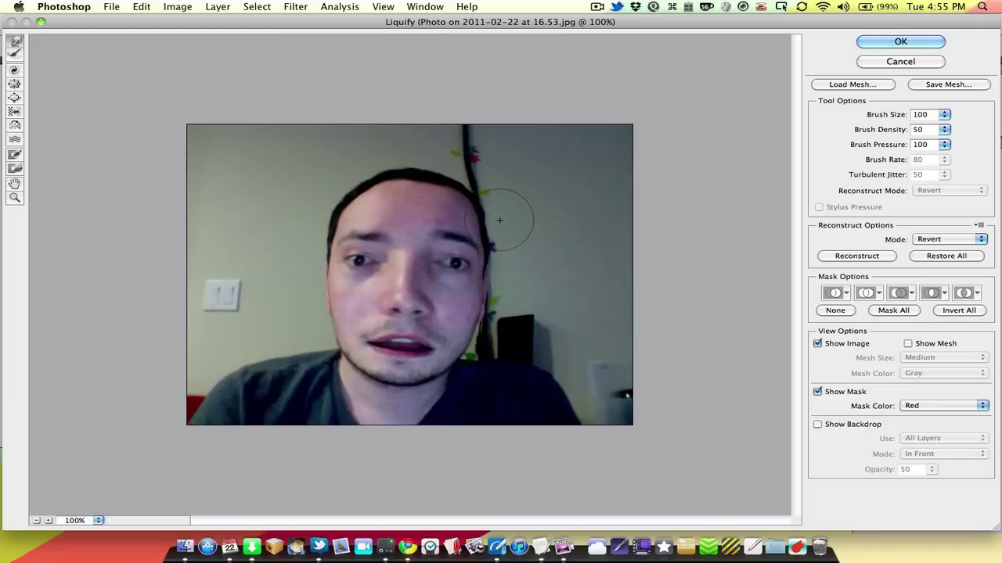
Step: Refine the outline on the right side of the head beside the temple and cheek with small warp strokes
drag(499, 220, 500, 230)
key(super+z)
drag(500, 316, 499, 315)
Step: Set the brush size to 292 and reshape the head's outline, pushing the sides inward and the top down
click(943, 114)
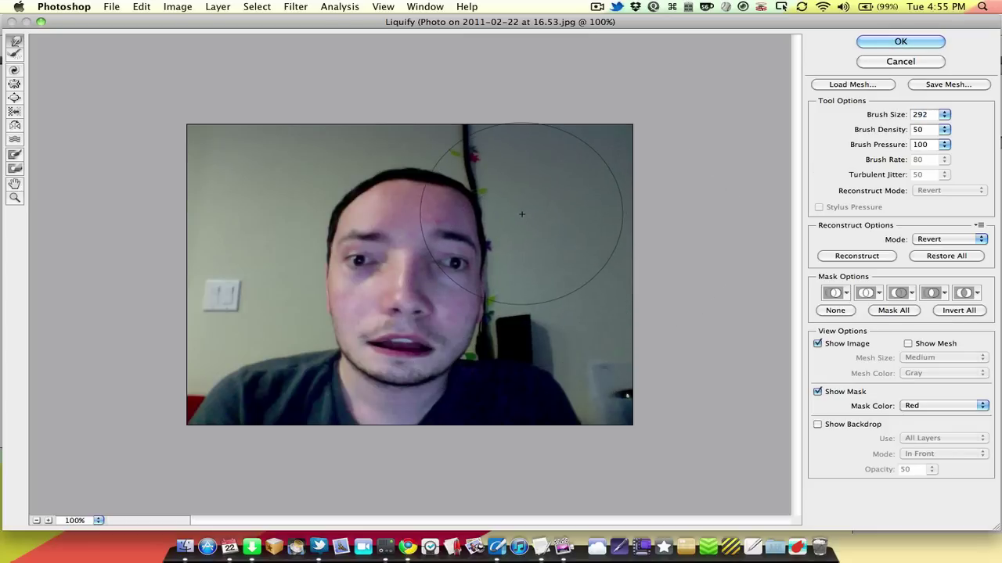
drag(432, 157, 445, 145)
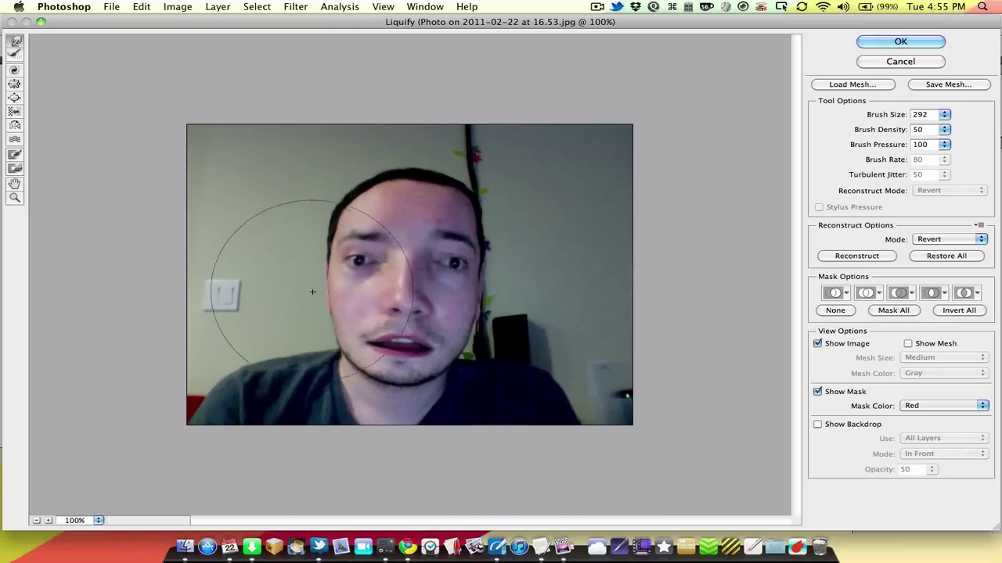
drag(302, 279, 307, 279)
drag(311, 338, 324, 339)
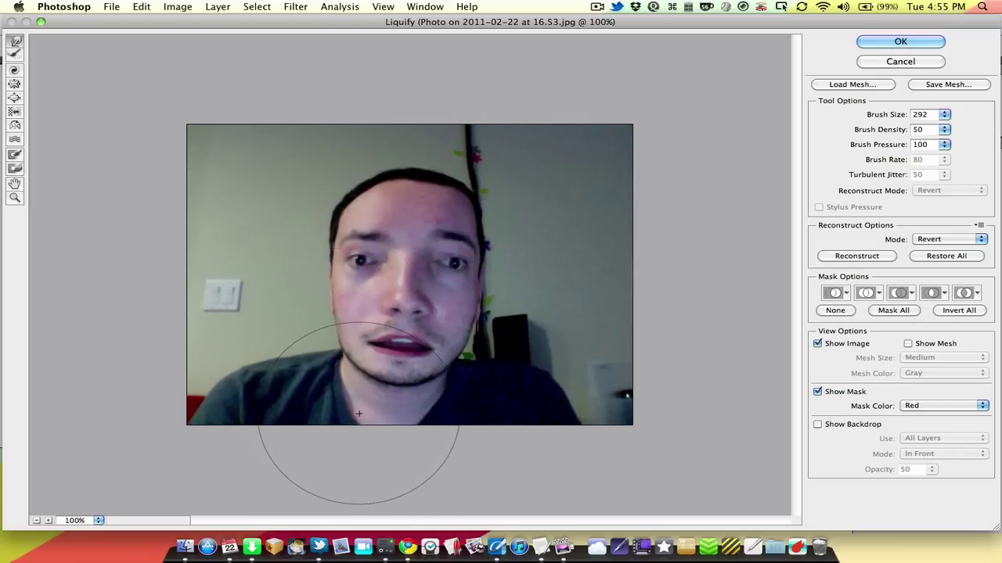
mouse_move(409, 161)
mouse_down()
mouse_move(405, 173)
mouse_move(483, 191)
mouse_up()
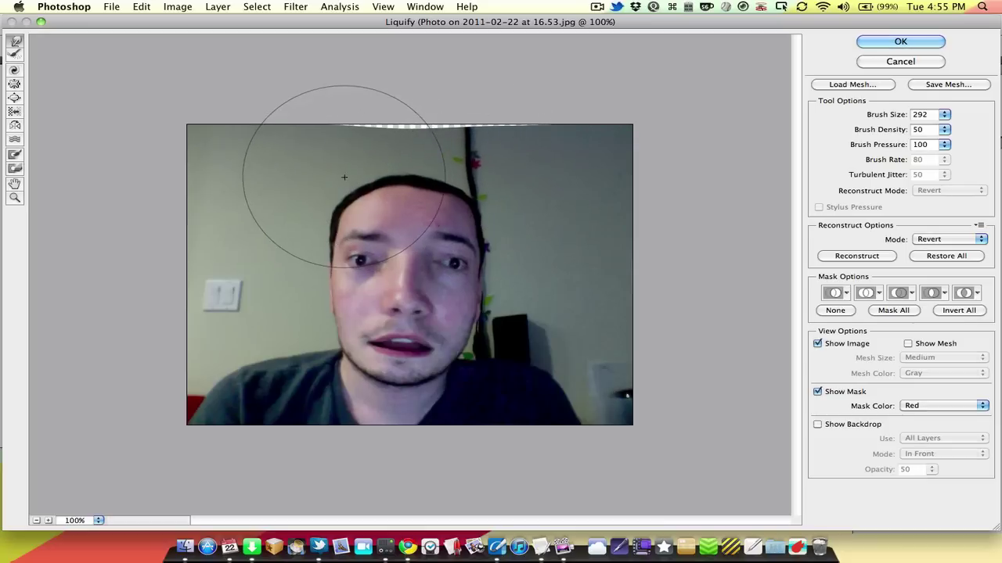
drag(312, 219, 308, 219)
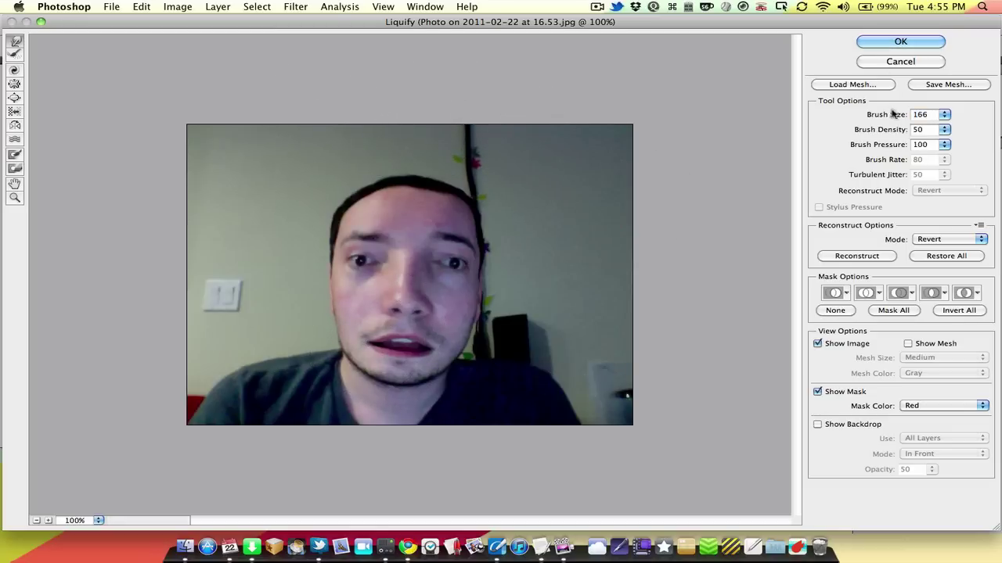
Step: Reshape the lower jaw and mouth, and nudge the left eye inward with a brush size of 194
drag(357, 349, 387, 361)
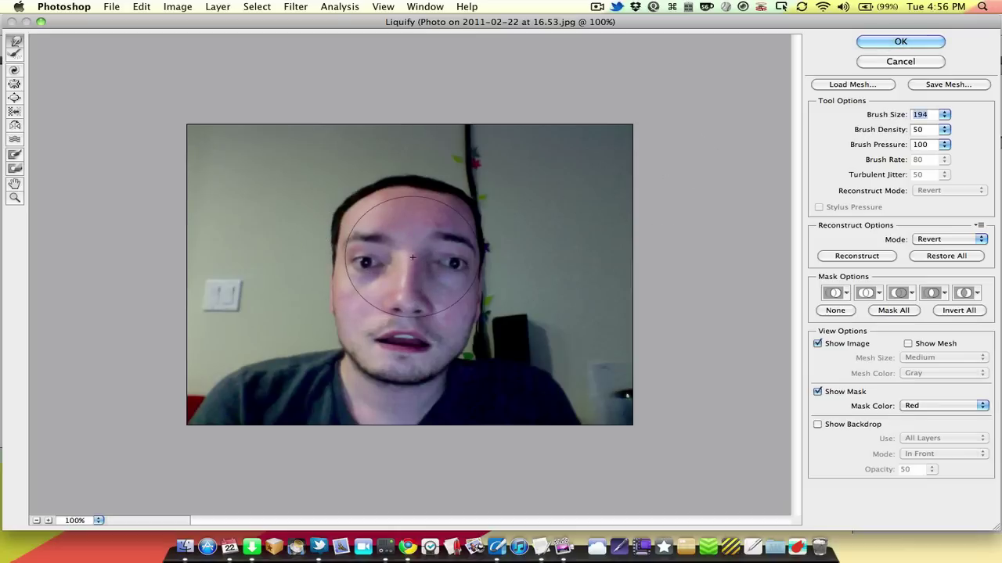
drag(365, 262, 373, 261)
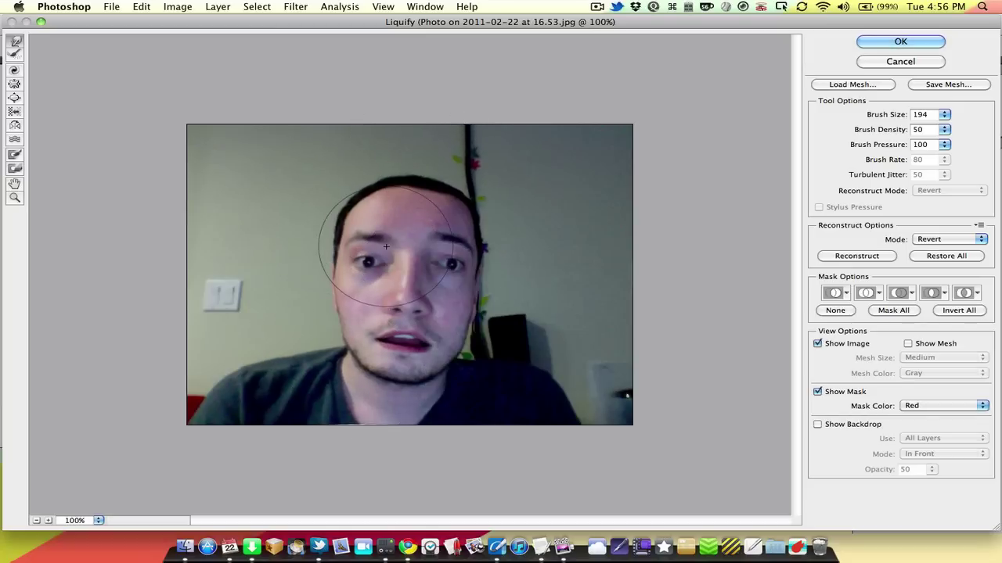
Step: Switch to Photo Booth, compare the live camera image side by side with the retouched face, and hide it again
key(alt+space)
key(Return)
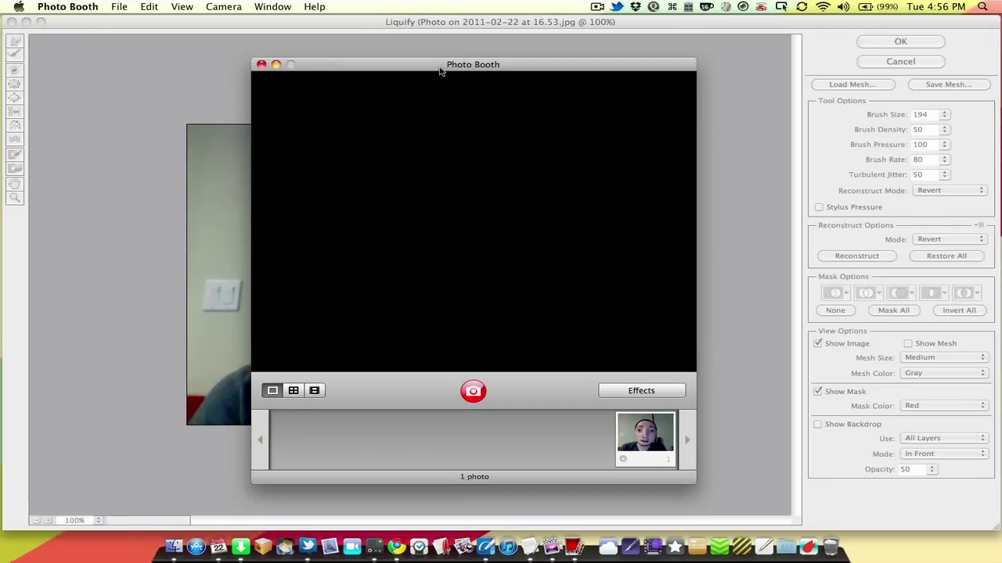
drag(439, 70, 704, 95)
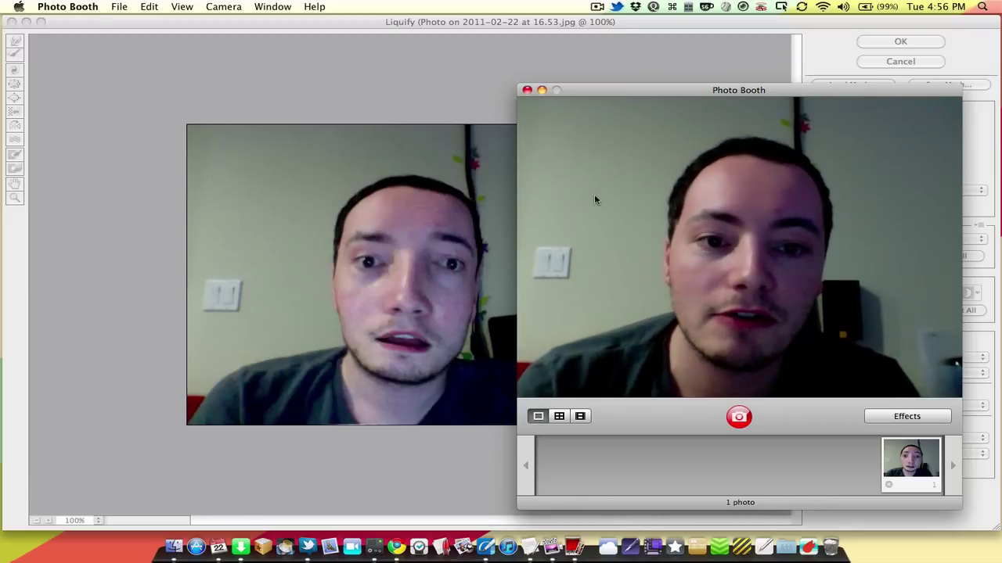
key(super+h)
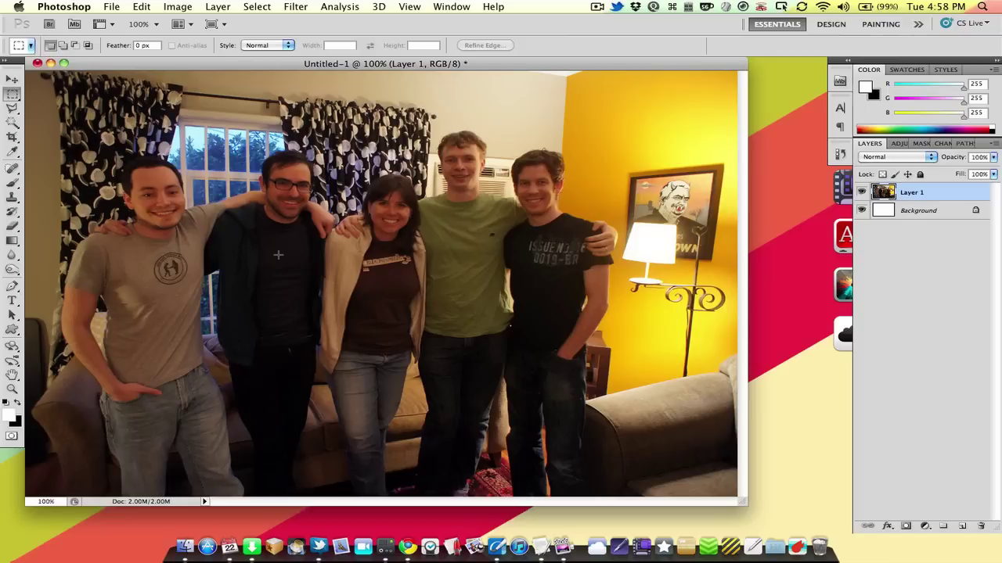
Step: Liquify the group photo at brush size 94, pushing the leftmost man's arm and body outline inward, and apply the filter
click(299, 10)
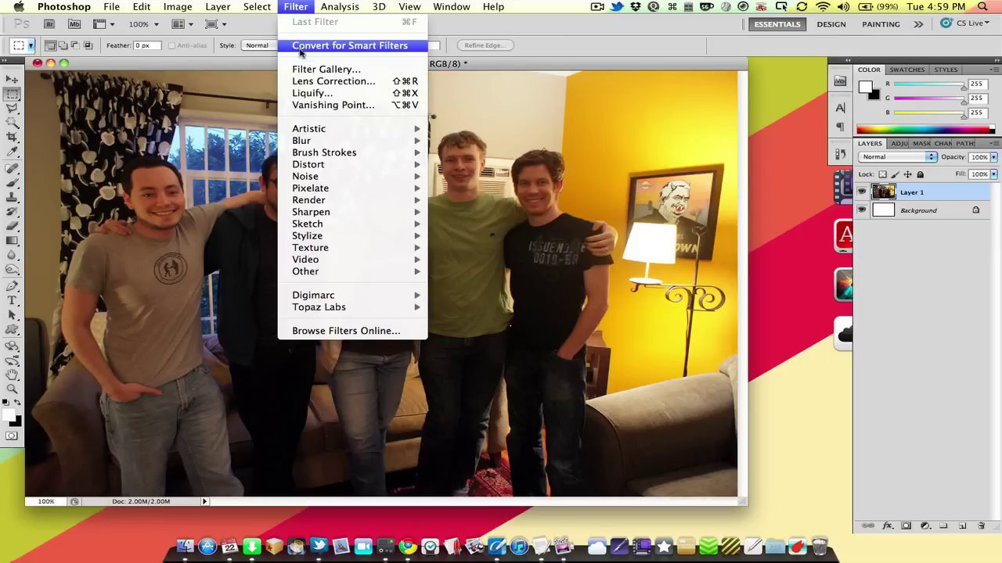
click(306, 94)
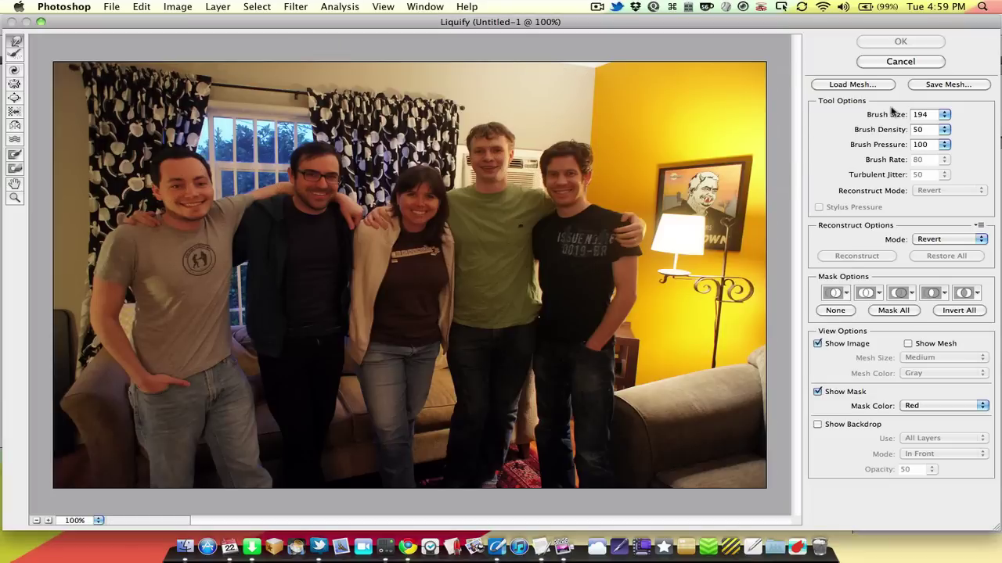
drag(890, 110, 853, 120)
mouse_move(123, 147)
mouse_down()
mouse_move(135, 135)
mouse_move(158, 159)
mouse_move(154, 190)
mouse_up()
key(super+z)
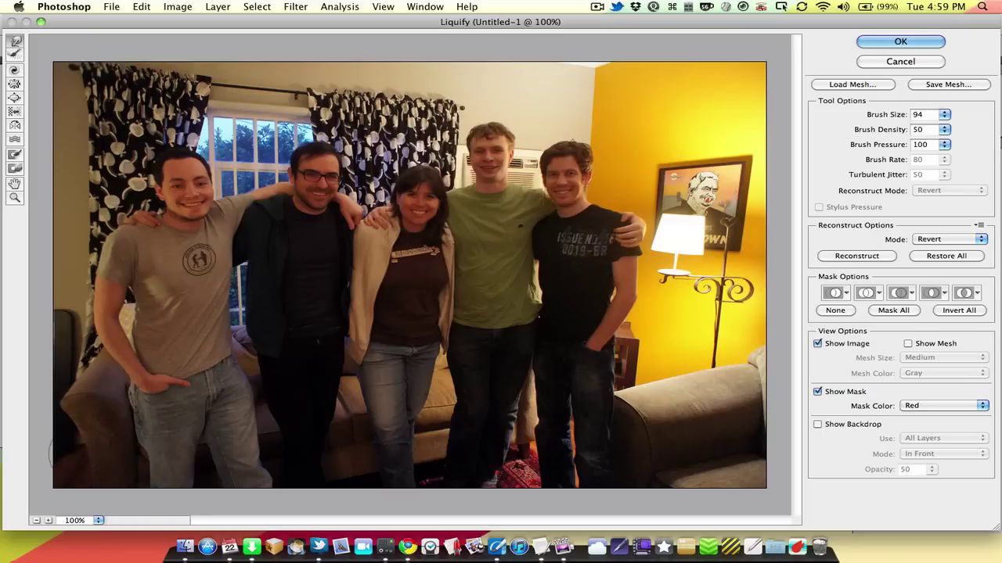
click(882, 45)
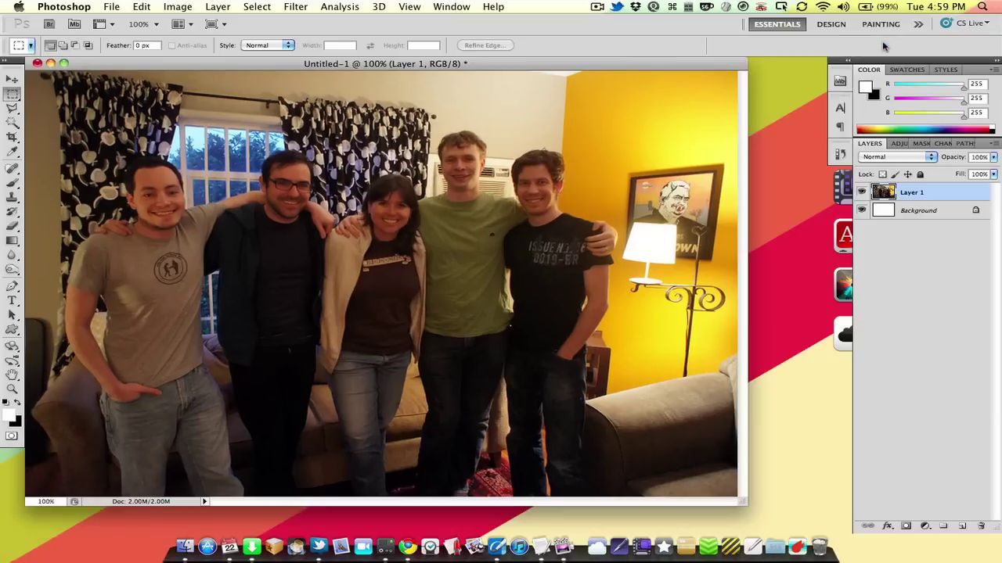
Step: Compare the group photo's Paste and Liquify history states, ending on the Liquify state
click(839, 154)
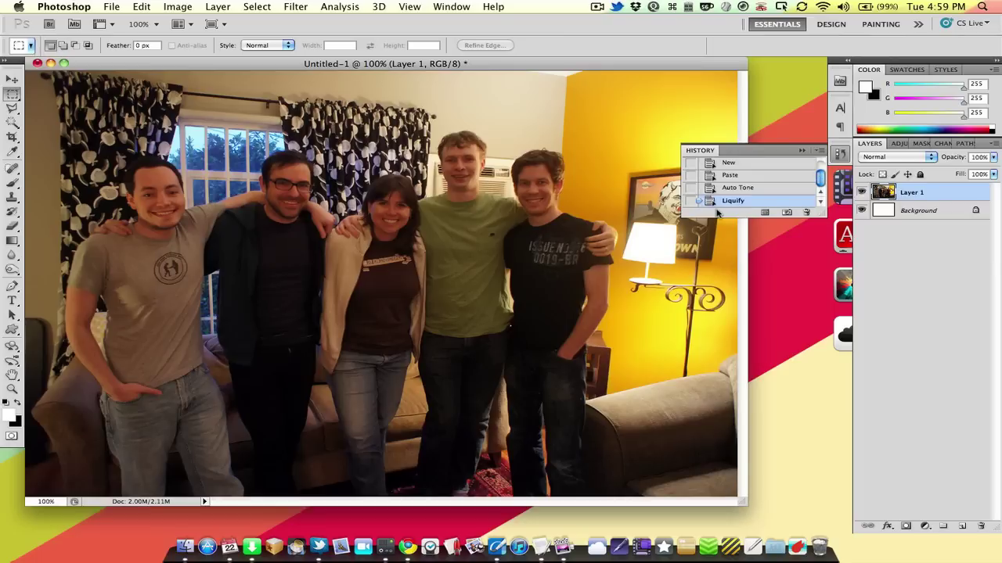
scroll(732, 201, up, 2)
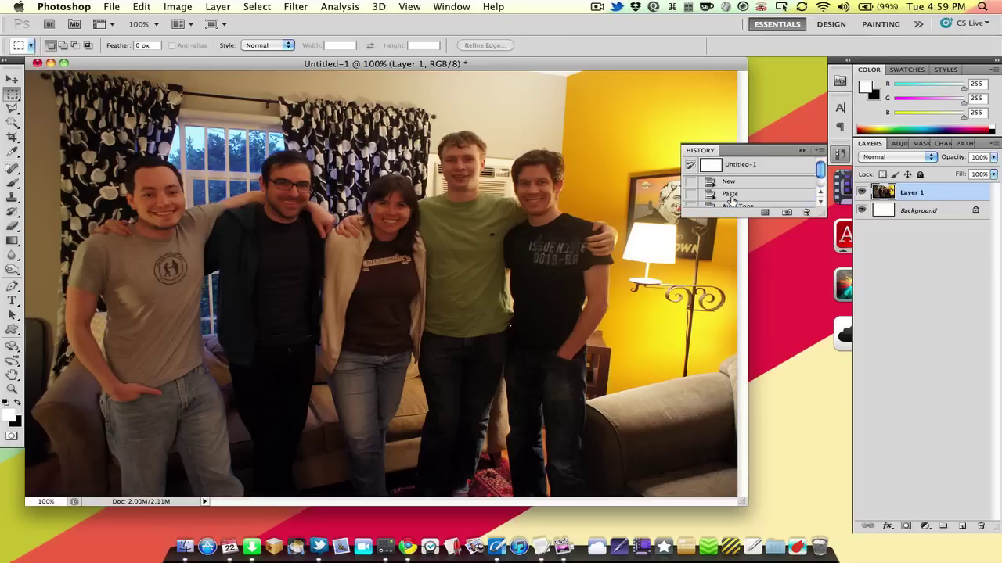
scroll(732, 197, down, 1)
click(732, 186)
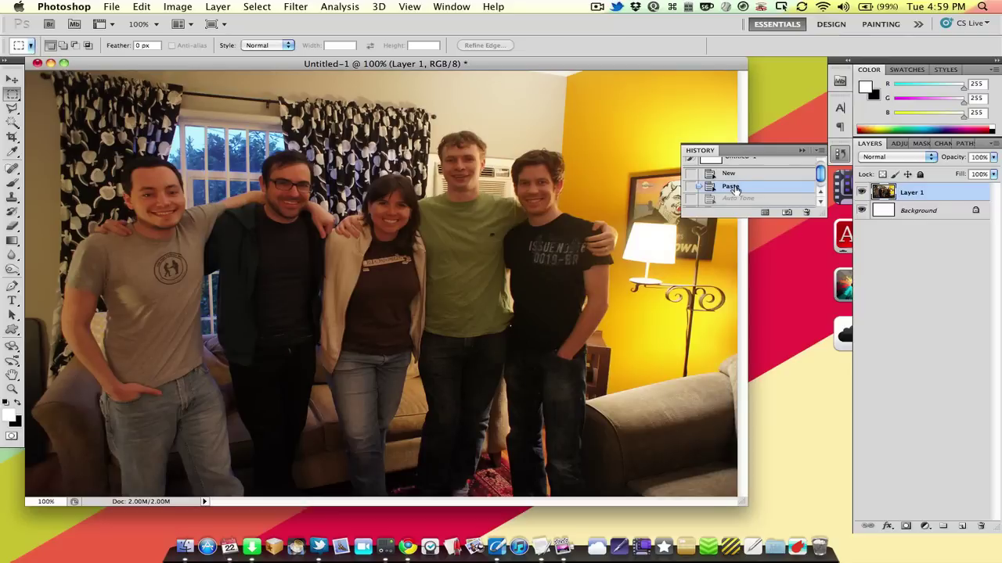
scroll(734, 189, down, 1)
click(732, 201)
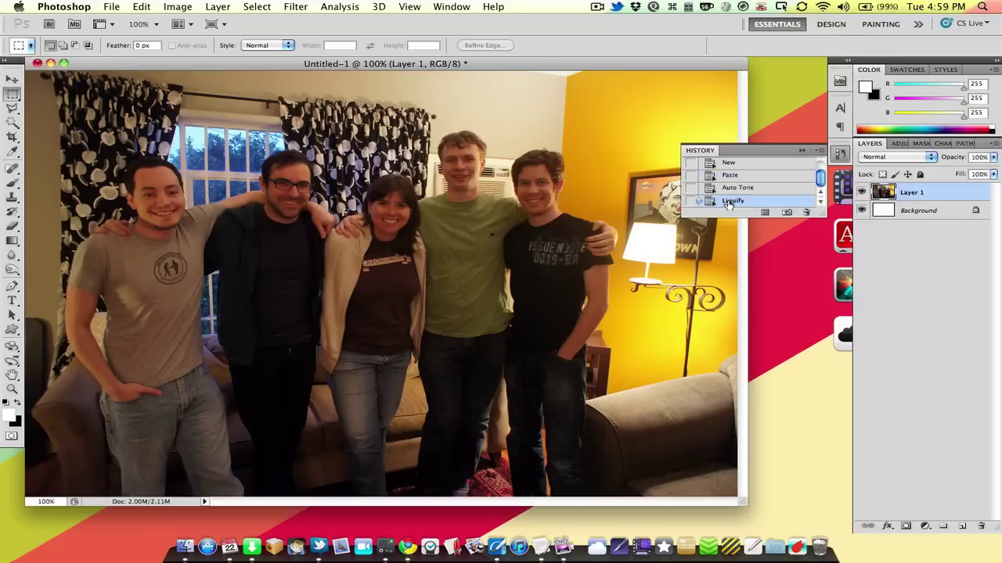
click(839, 153)
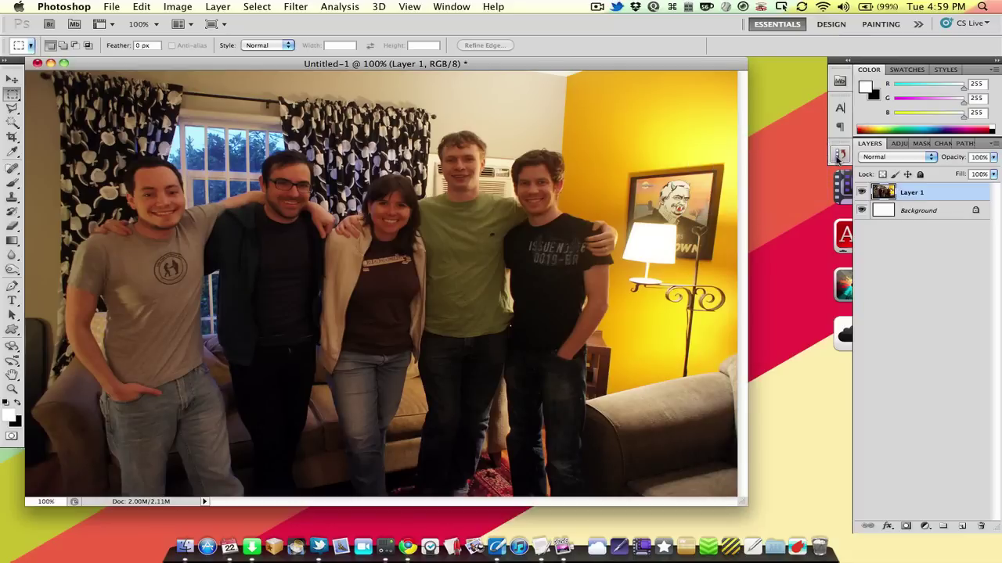